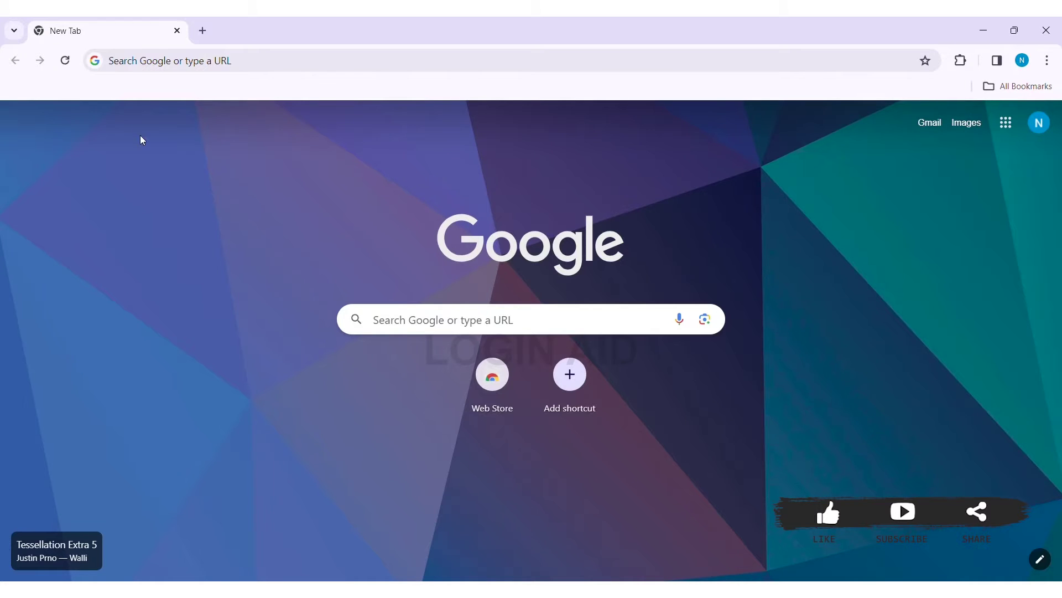
pyautogui.click(210, 66)
pyautogui.write('www.')
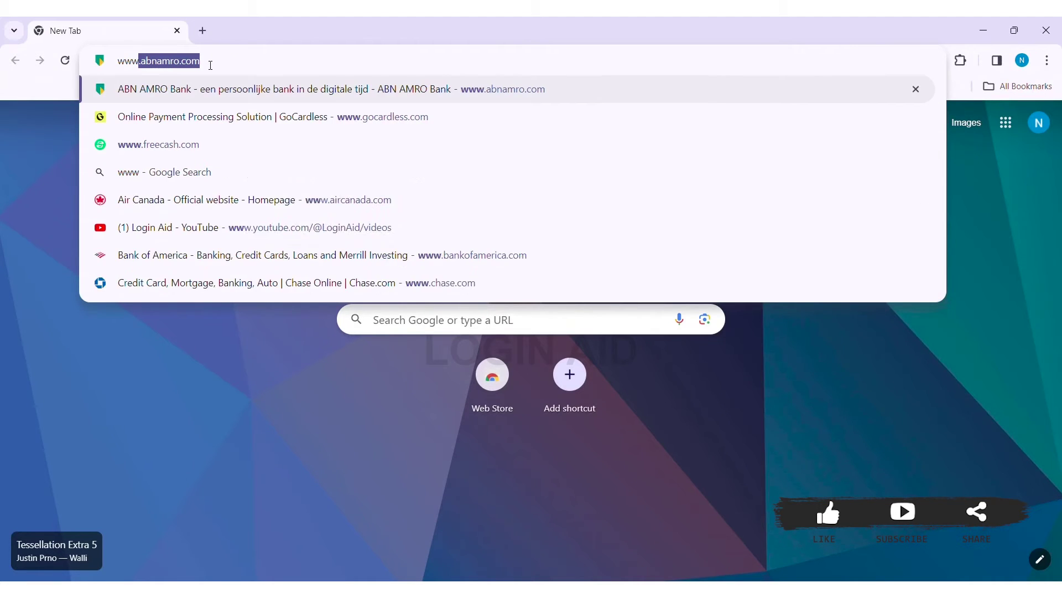
pyautogui.write('bandainamco')
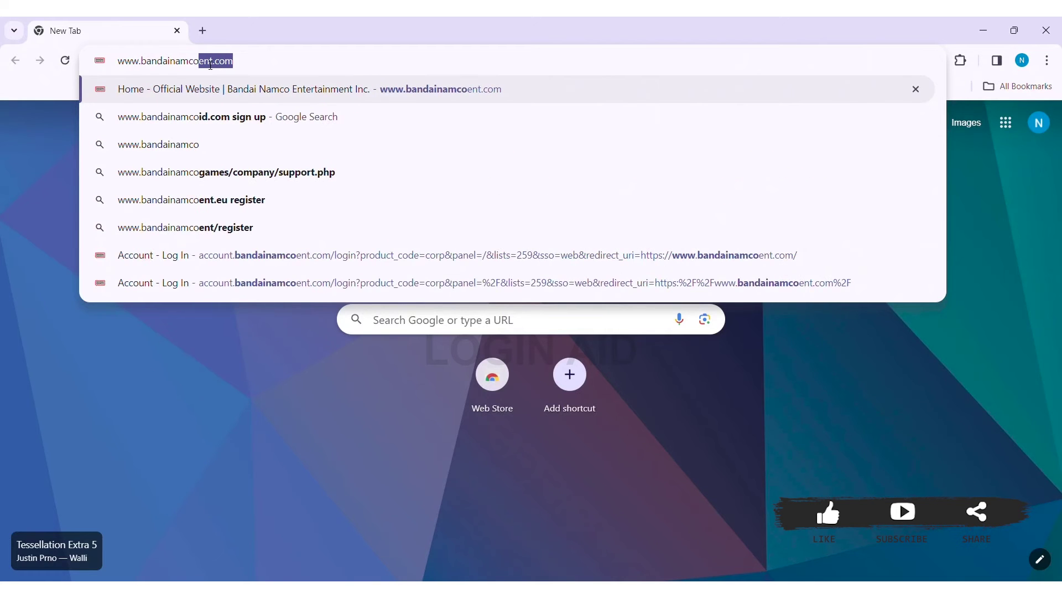
pyautogui.write('ent.com')
pyautogui.press('Return')
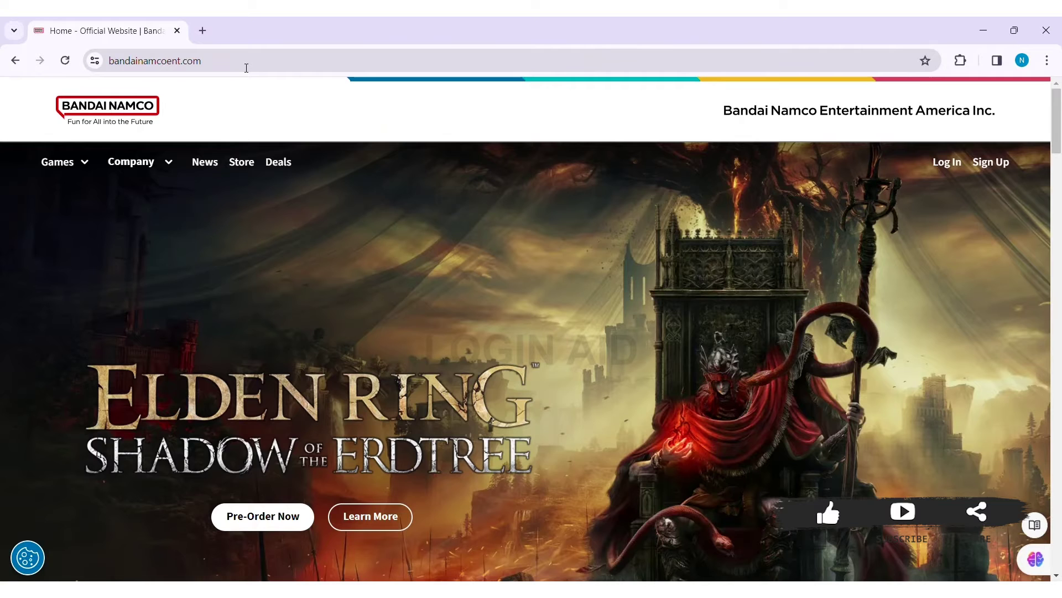
# Use the header's Sign Up, then choose Sign Up for Free on the Bandai Namco ID login page.
pyautogui.click(990, 170)
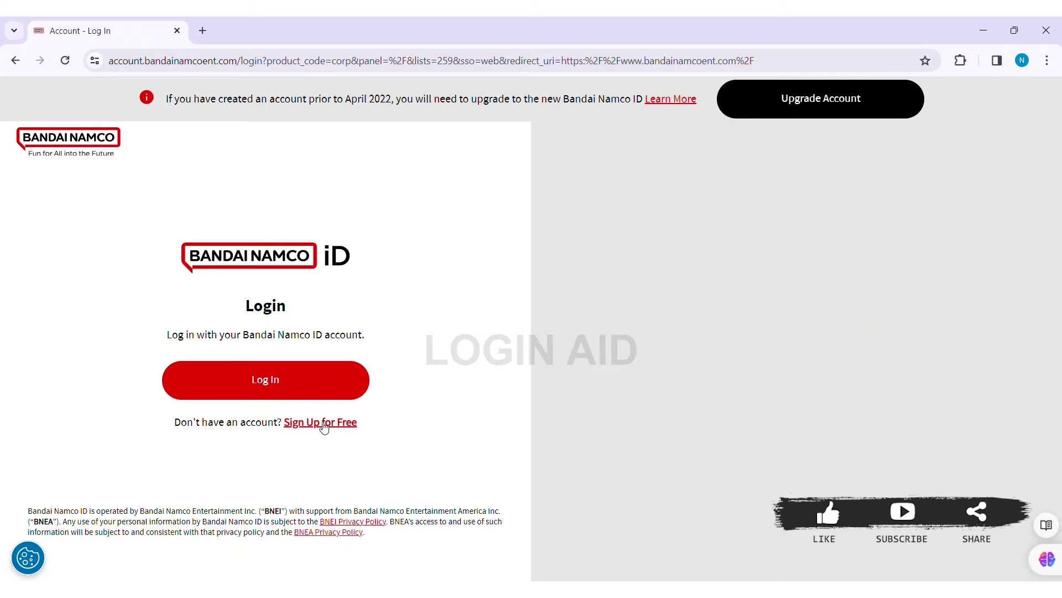
pyautogui.click(322, 425)
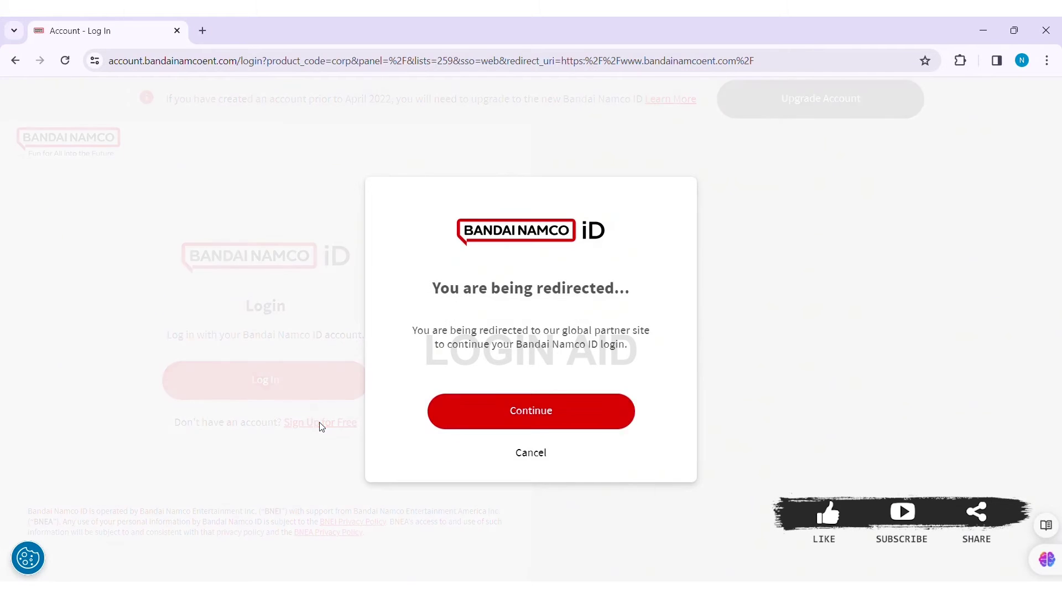
# Continue to the partner sign-up site and scroll down to the e-mail and password form.
pyautogui.click(522, 409)
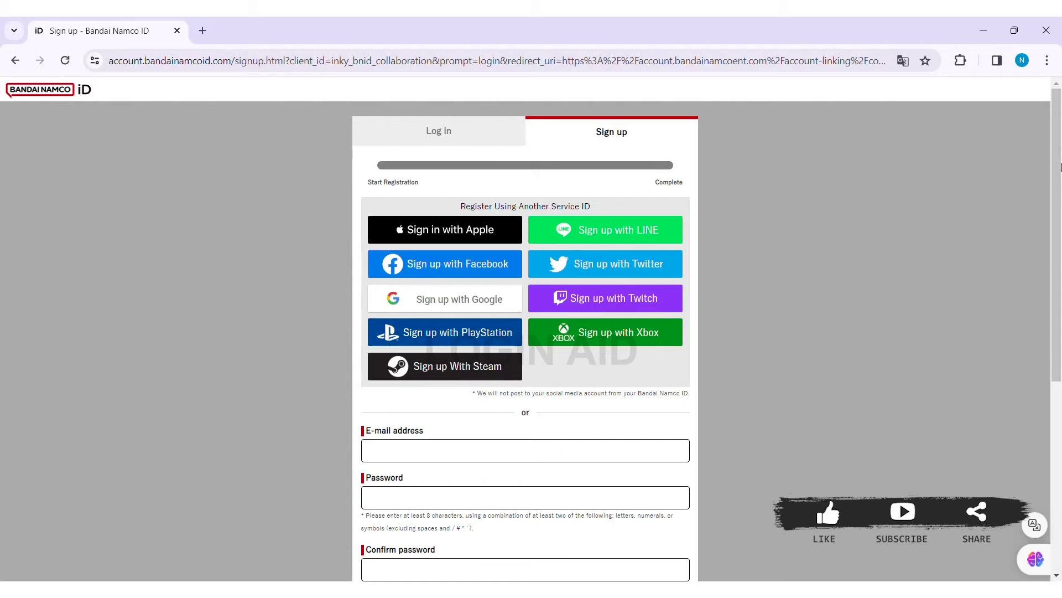
pyautogui.moveTo(1061, 166); pyautogui.dragTo(1060, 180)
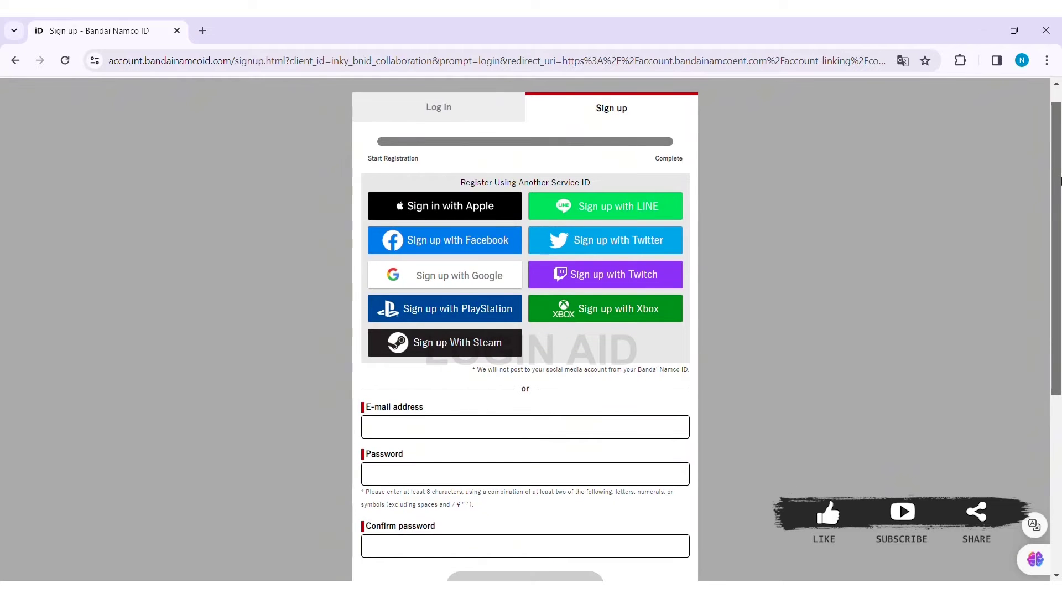
pyautogui.moveTo(1060, 180)
pyautogui.mouseDown()
pyautogui.moveTo(1060, 168)
pyautogui.moveTo(1060, 180)
pyautogui.mouseUp()
pyautogui.scroll(-3, 541, 248)
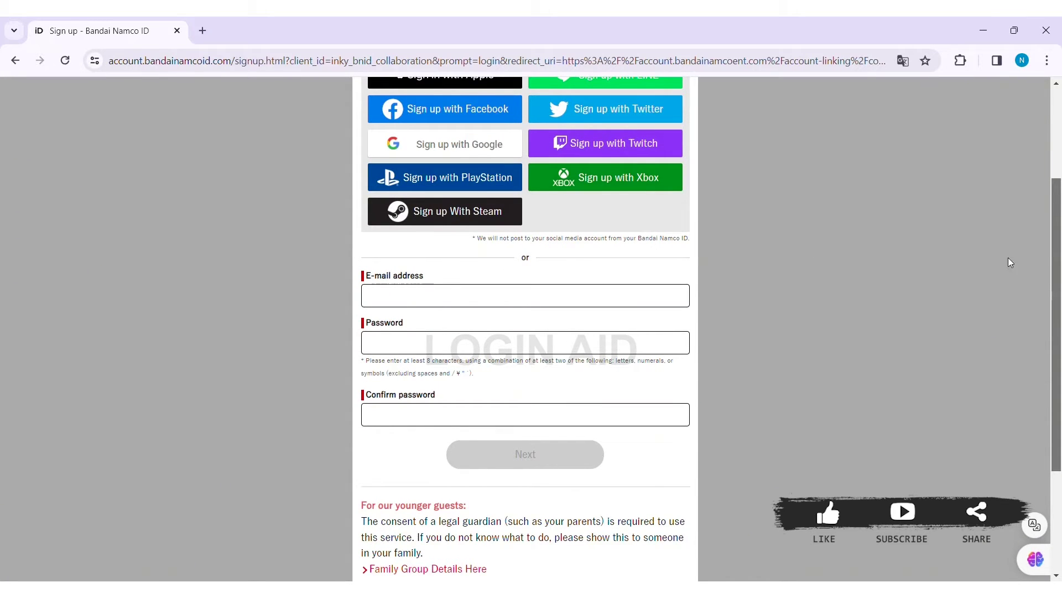
pyautogui.scroll(-2, 685, 188)
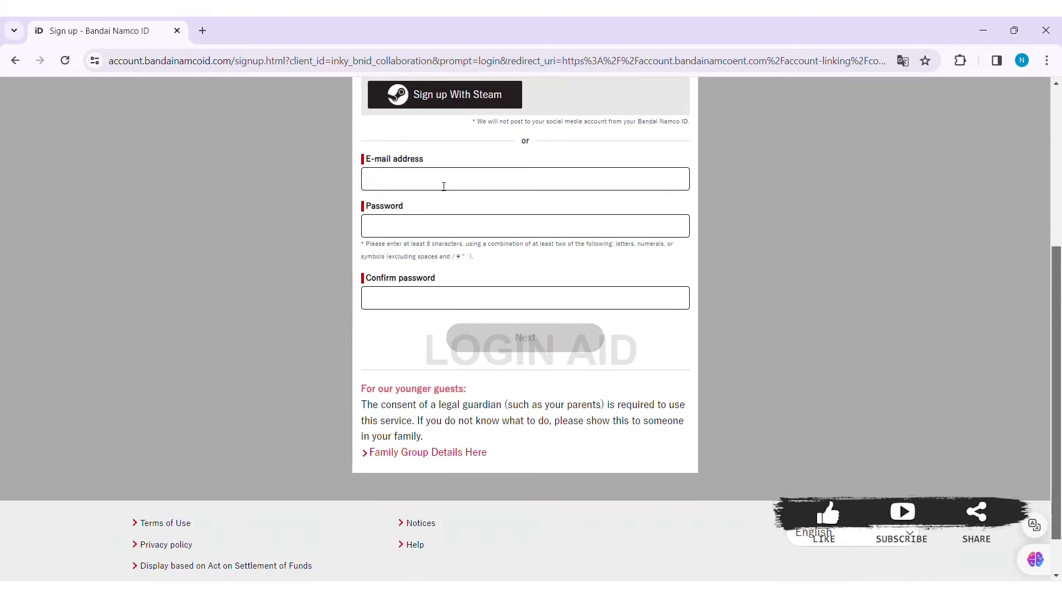
# Enter the account e-mail address, a password and its confirmation, then submit with Next.
pyautogui.click(454, 182)
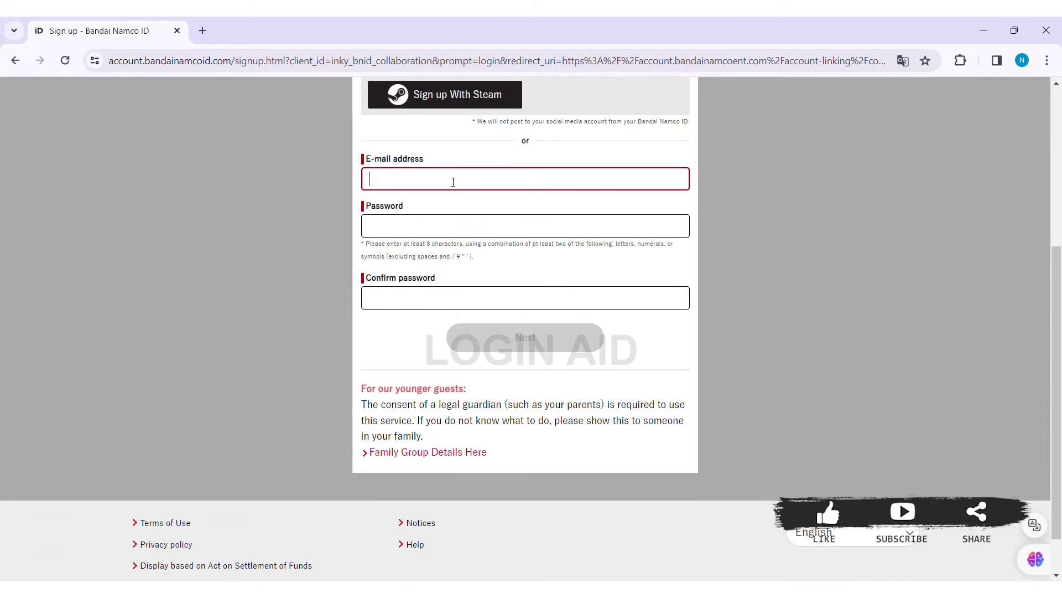
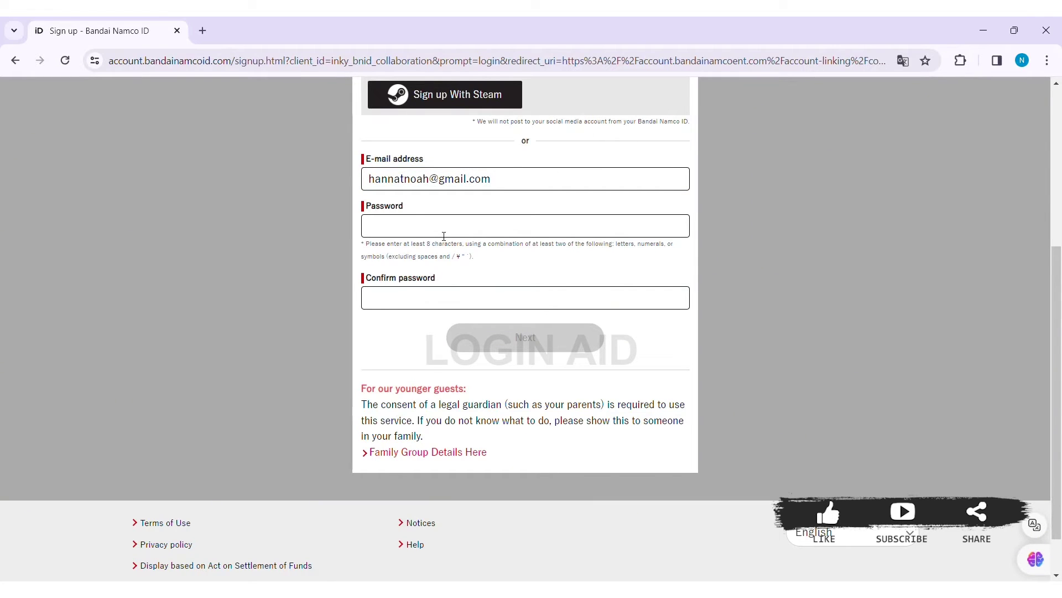
pyautogui.click(443, 236)
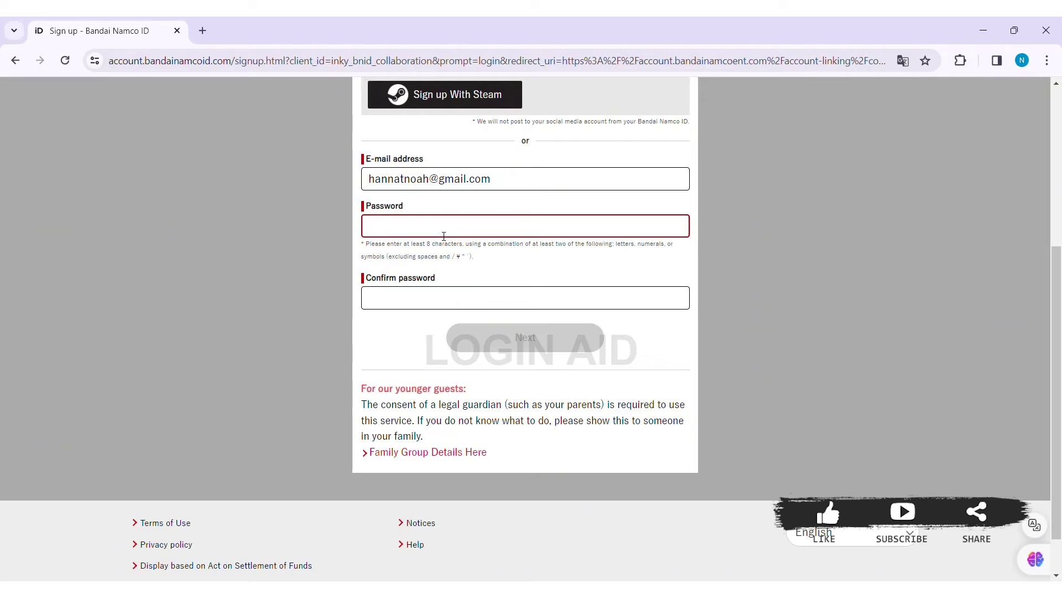
pyautogui.write('h')
pyautogui.click(425, 300)
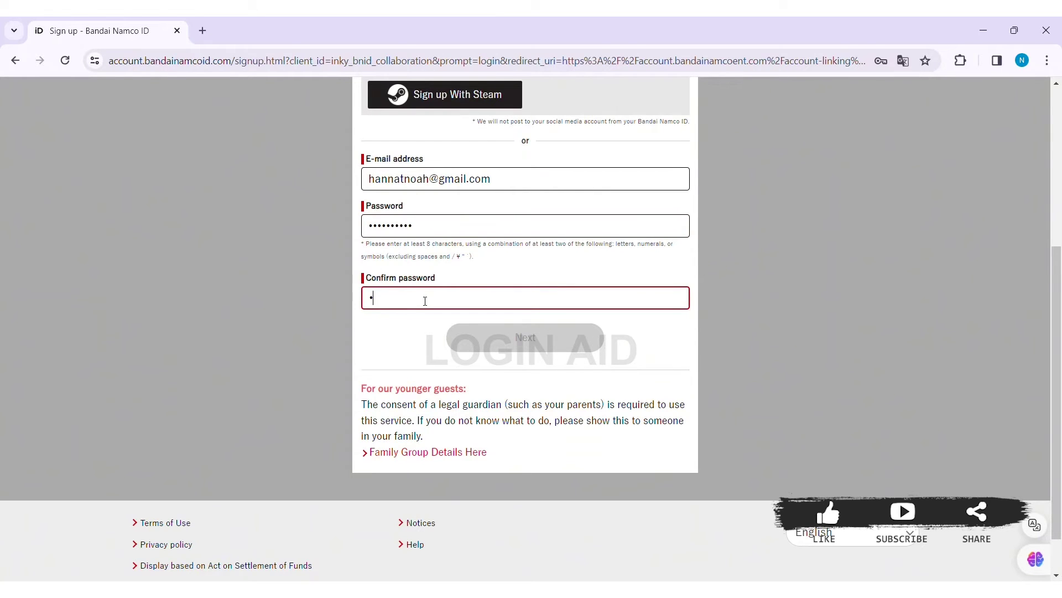
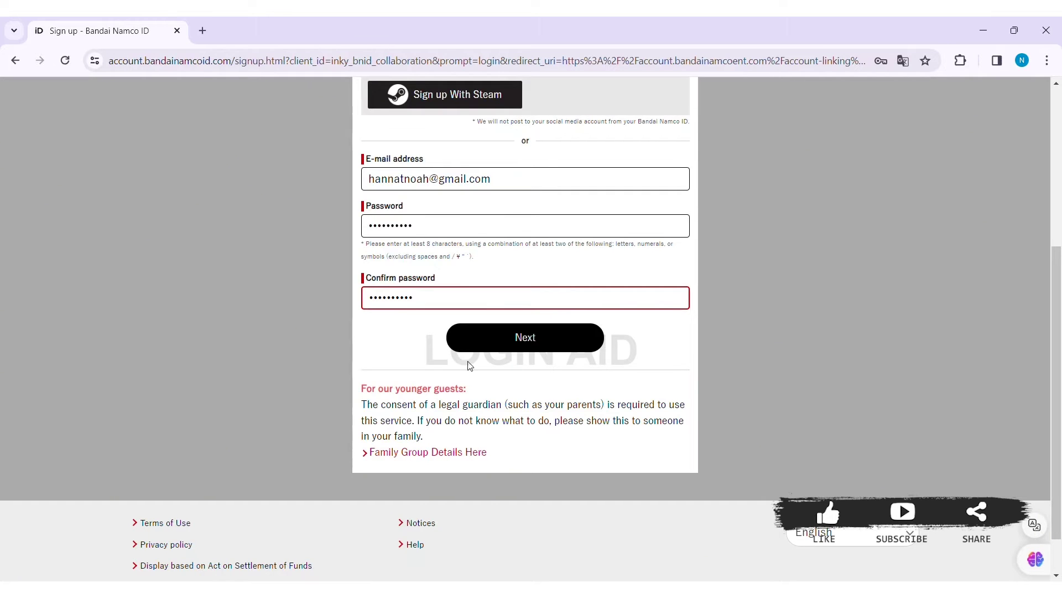
pyautogui.click(517, 332)
# Continue past the e-mail form and set residence to North America, United States of America.
pyautogui.click(514, 338)
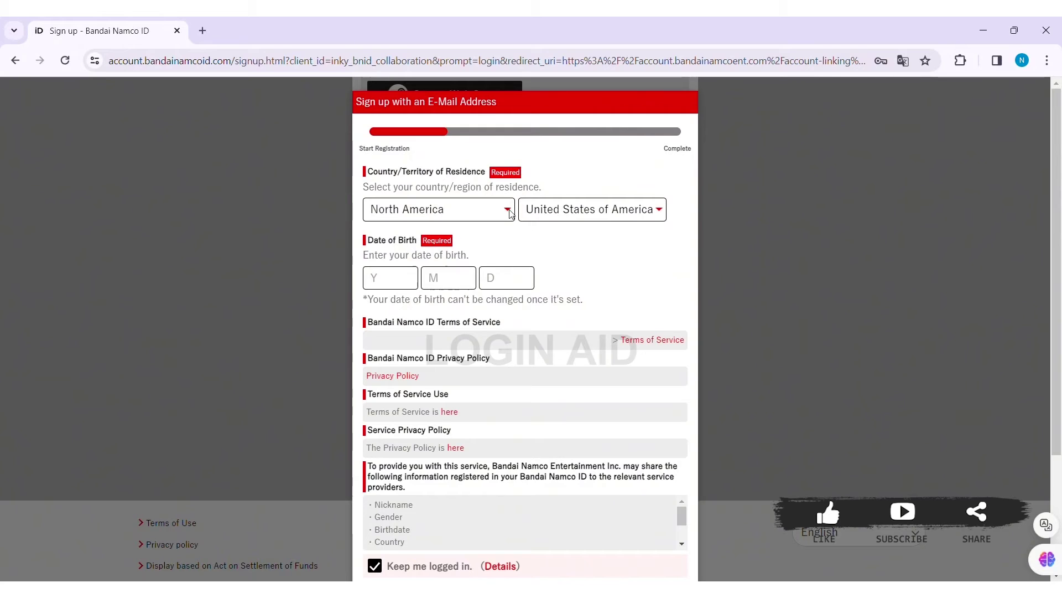
pyautogui.click(507, 210)
pyautogui.click(449, 300)
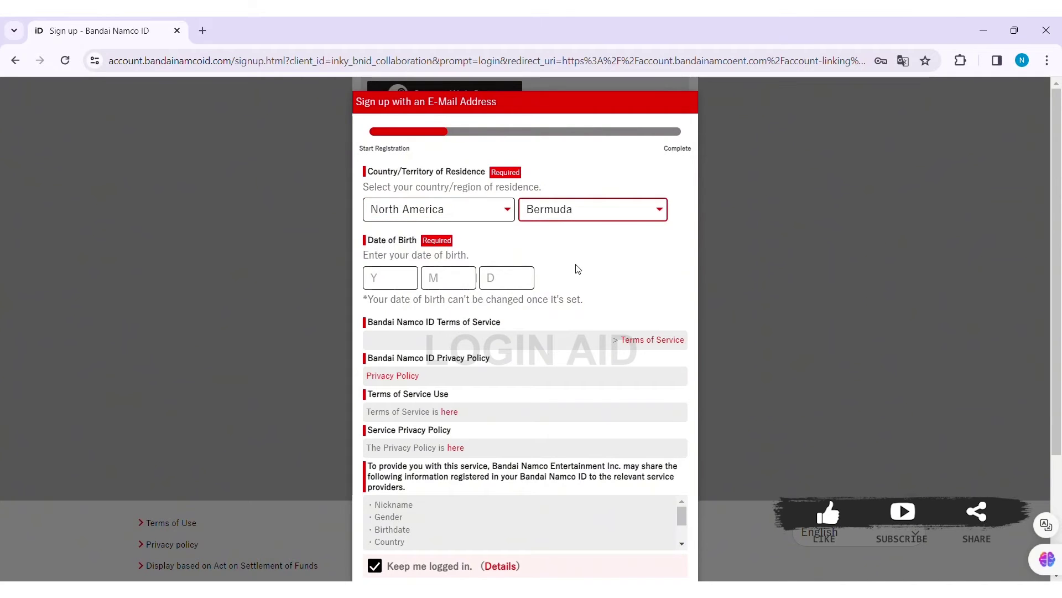
pyautogui.click(579, 309)
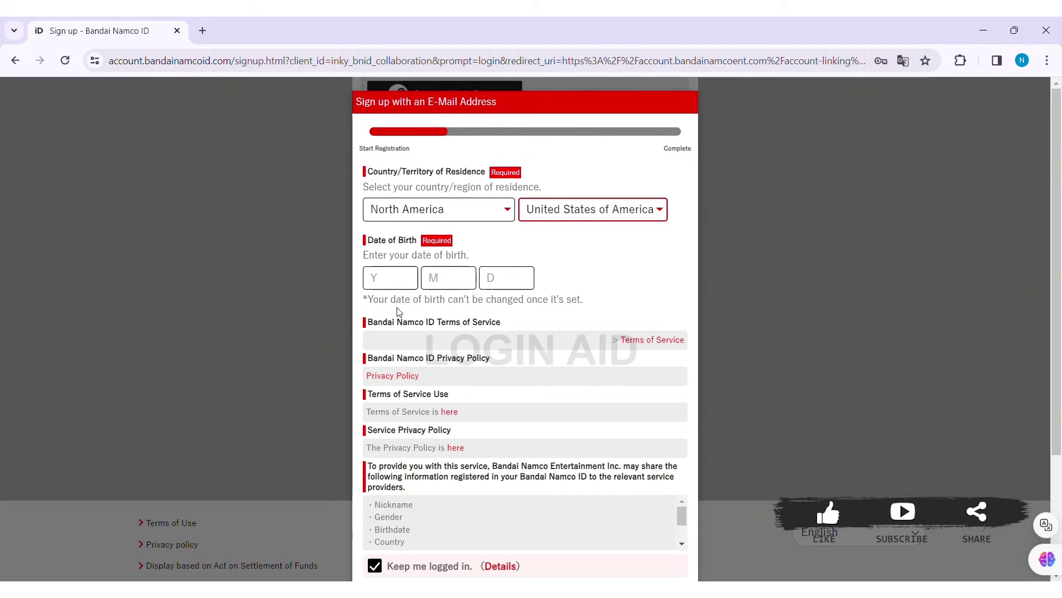
# Enter the date of birth as 2000 / 09 / 18.
pyautogui.click(392, 285)
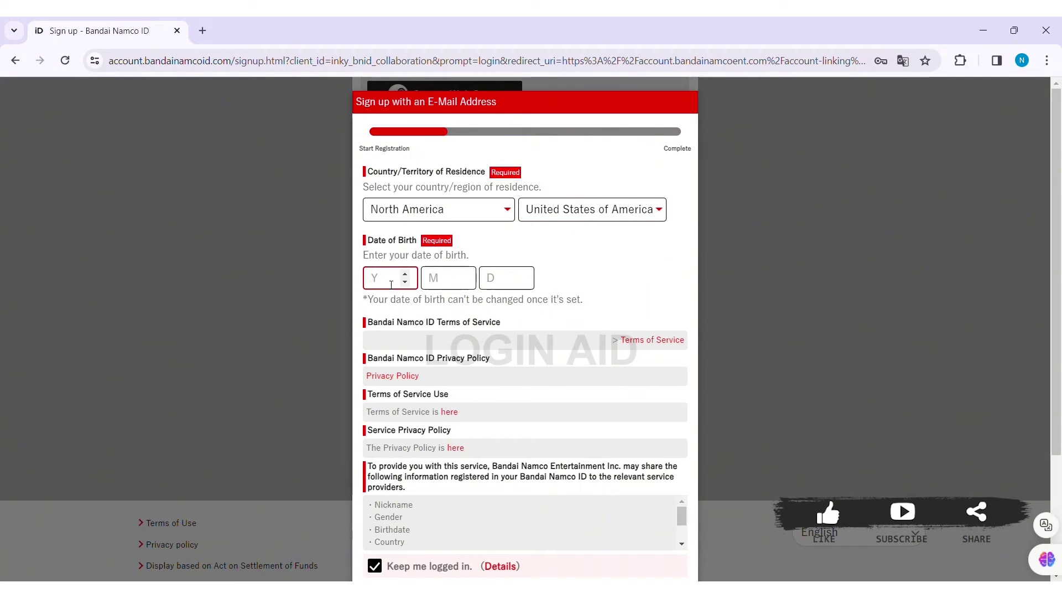
pyautogui.write('2000')
pyautogui.click(443, 280)
pyautogui.write('09')
pyautogui.click(496, 281)
pyautogui.write('18')
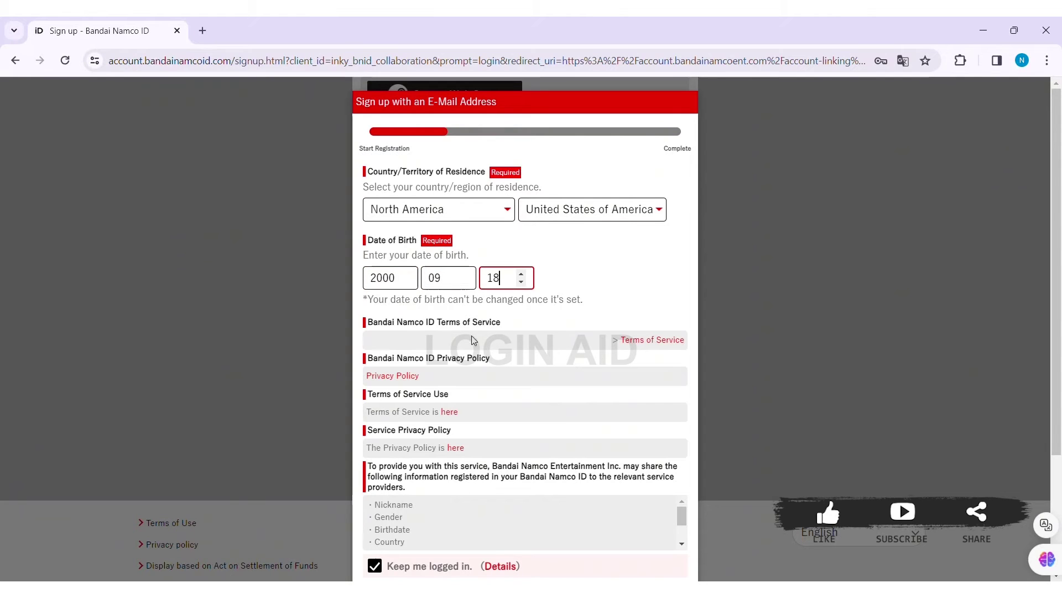
pyautogui.click(466, 341)
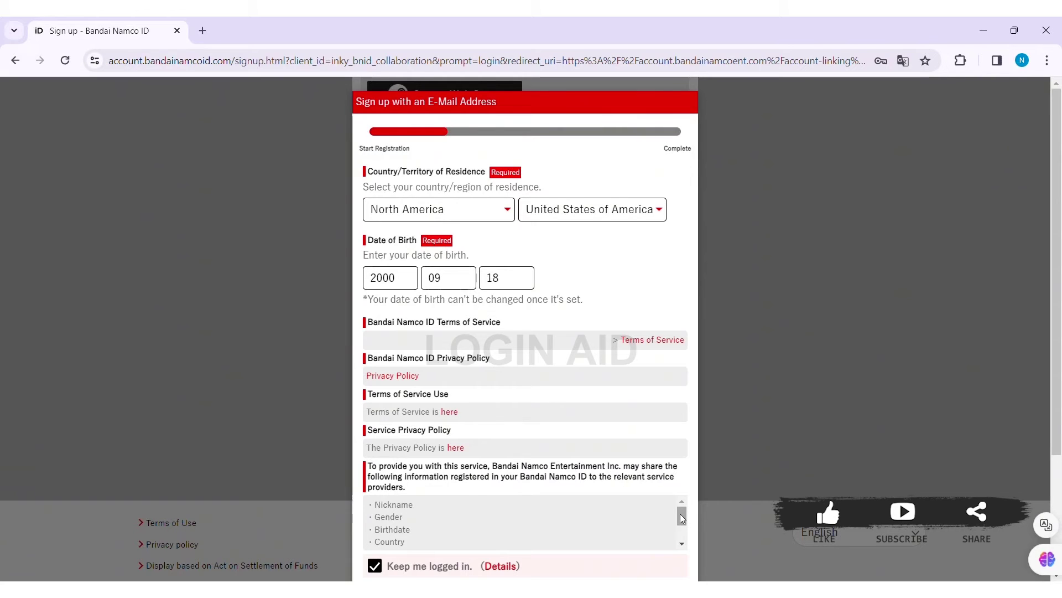
# Keep staying logged in enabled and opt in to Bandai Namco updates and offers.
pyautogui.moveTo(680, 516); pyautogui.dragTo(680, 510)
pyautogui.moveTo(682, 519); pyautogui.dragTo(682, 532)
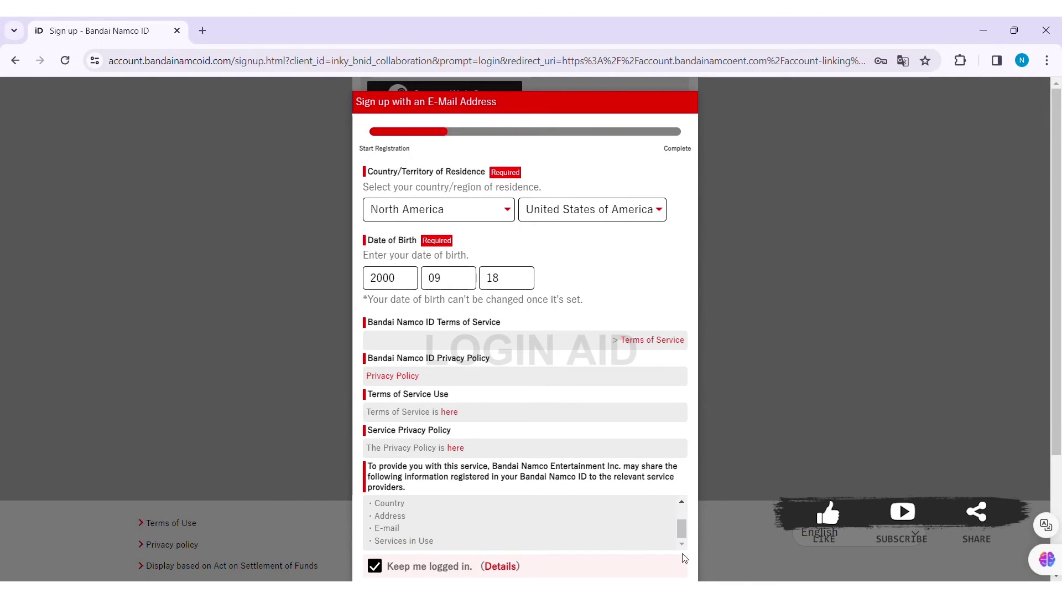
pyautogui.click(375, 565)
pyautogui.click(375, 566)
pyautogui.scroll(-3, 1060, 308)
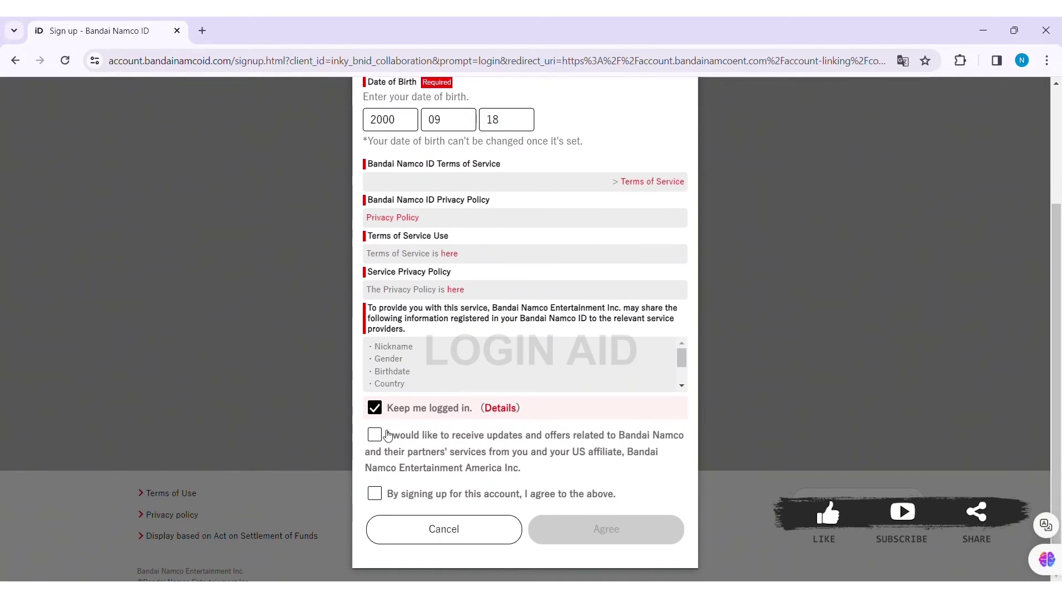
pyautogui.click(375, 436)
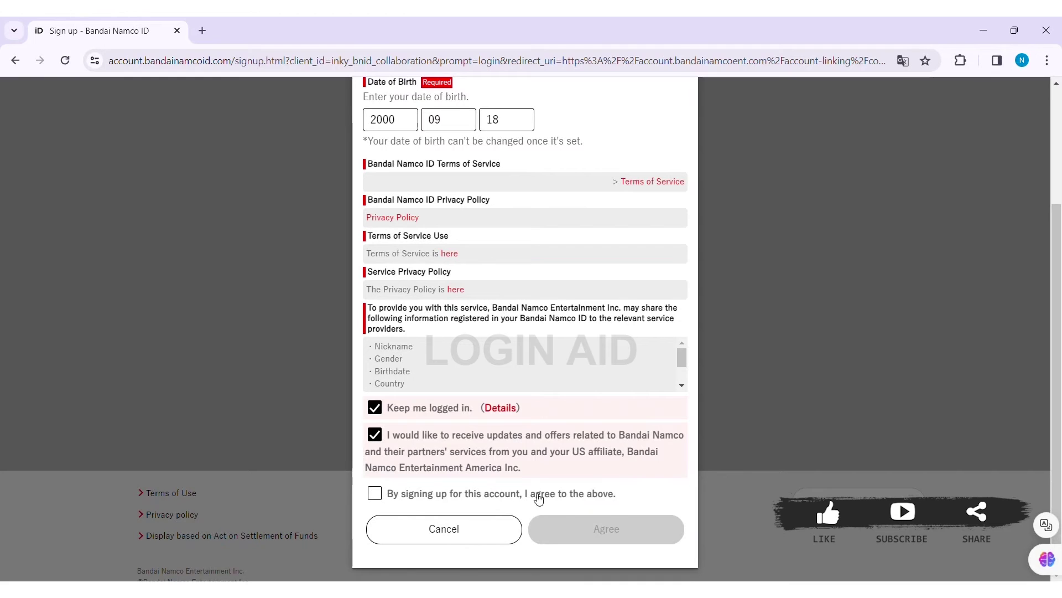
# Agree to the sign-up terms, submit, and open Gmail in a new tab.
pyautogui.click(378, 494)
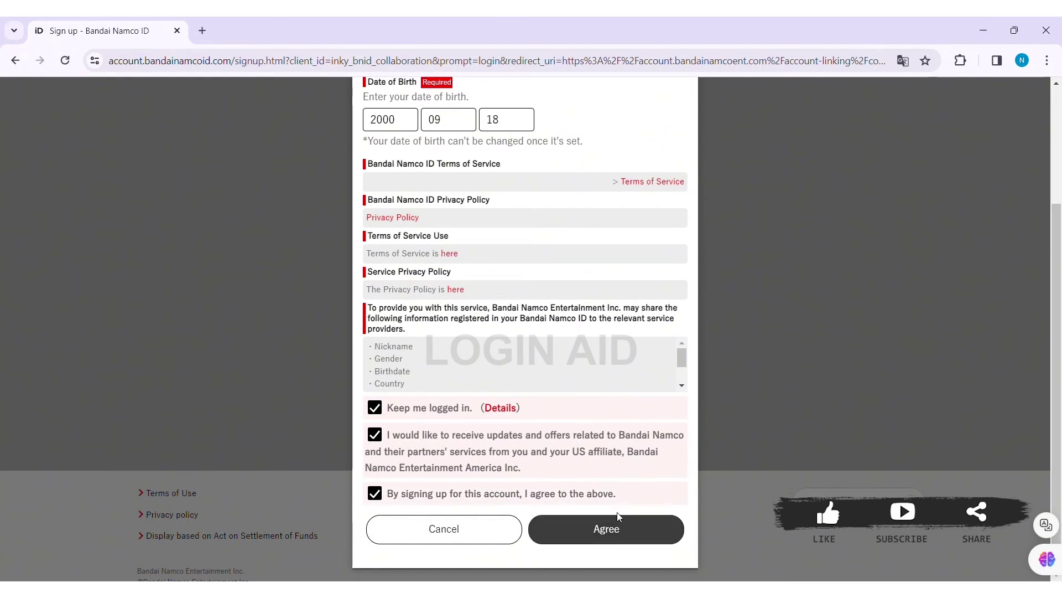
pyautogui.click(611, 528)
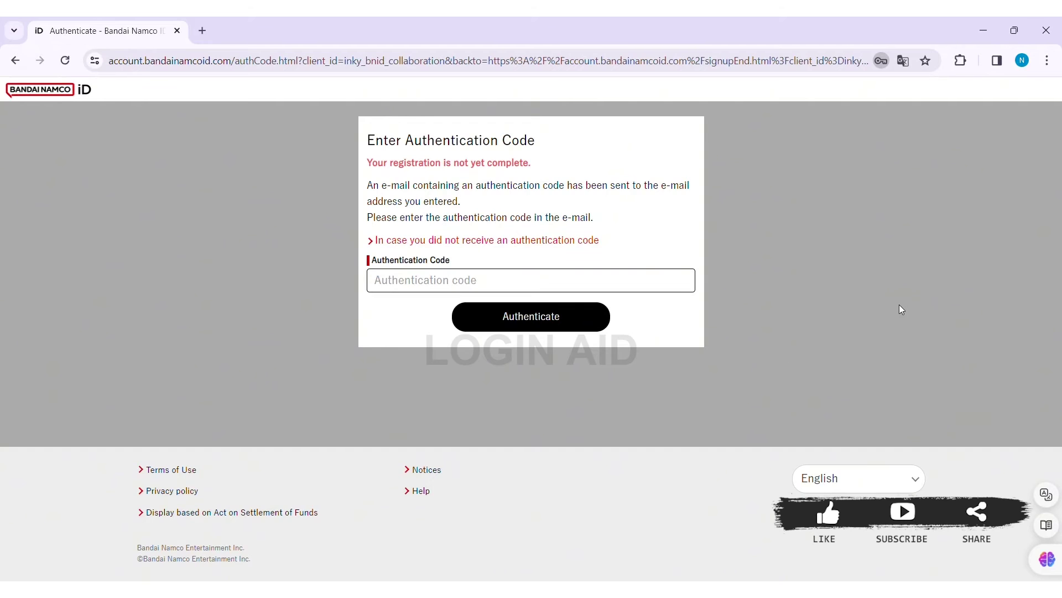
pyautogui.hotkey('ctrl', 't')
pyautogui.click(929, 121)
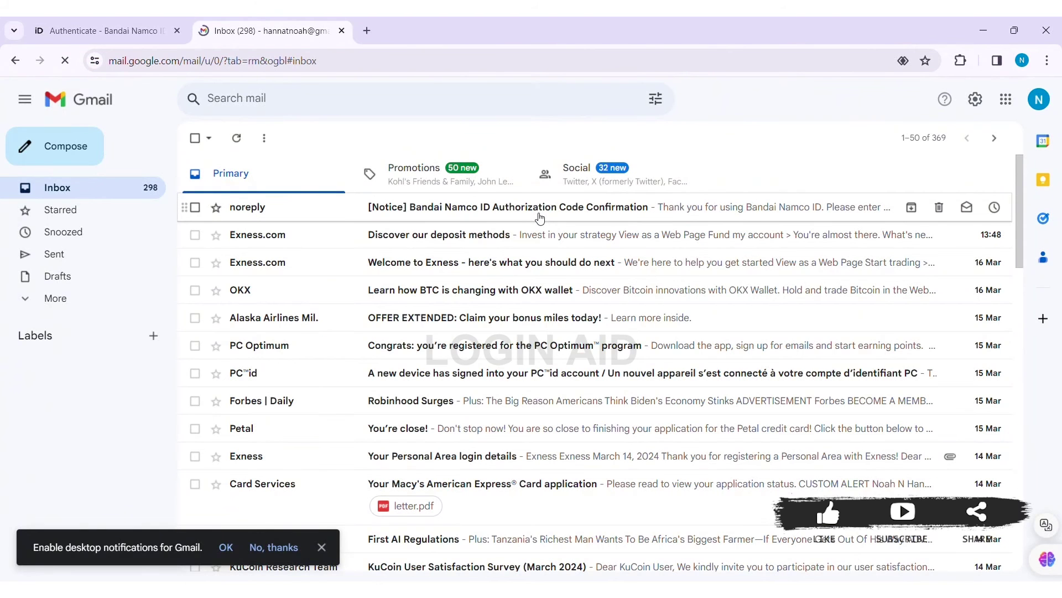
# Copy the code from the Authorization Code Confirmation e-mail and return to the authentication tab.
pyautogui.click(555, 210)
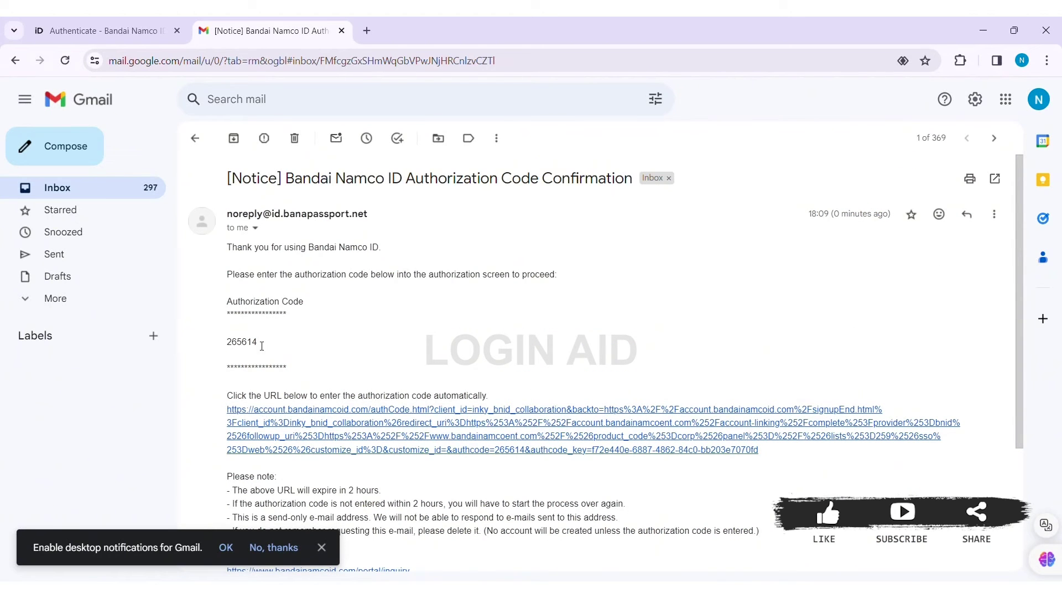
pyautogui.moveTo(261, 346); pyautogui.dragTo(226, 343)
pyautogui.hotkey('ctrl', 'c')
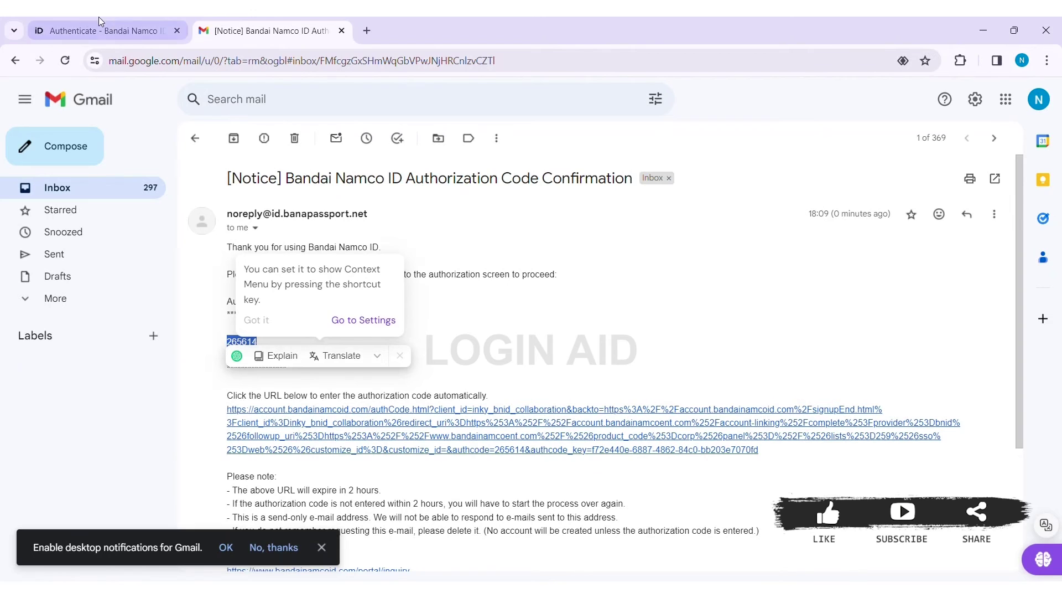
pyautogui.click(110, 18)
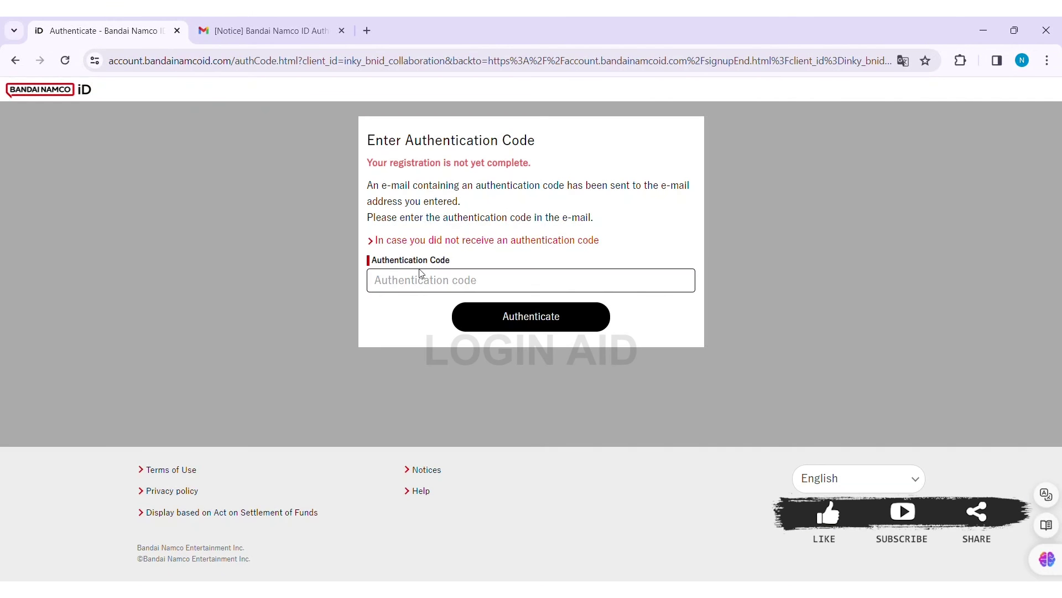
# Paste the copied code into the Authentication Code field and authenticate.
pyautogui.click(422, 277)
pyautogui.hotkey('ctrl', 'v')
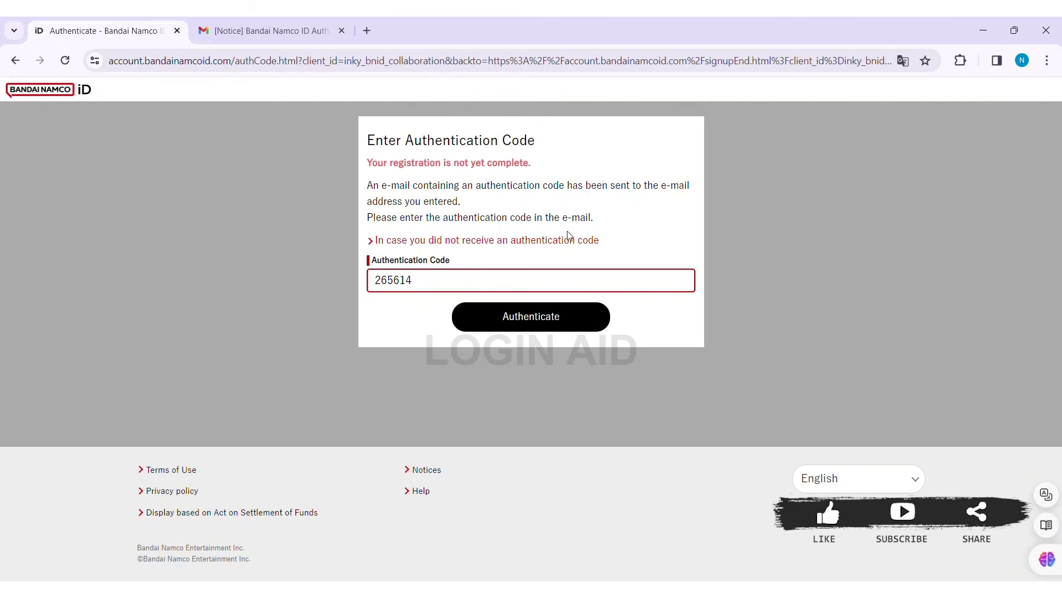
pyautogui.click(565, 327)
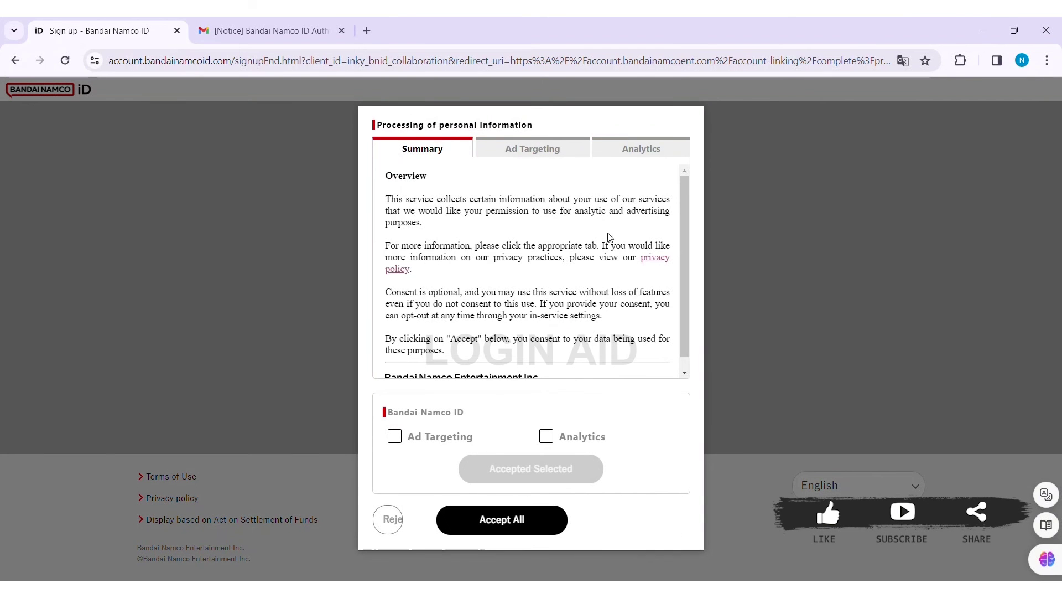
# Review the Ad Targeting and Analytics tabs, consent only to Ad Targeting, and accept selected.
pyautogui.scroll(-1, 689, 232)
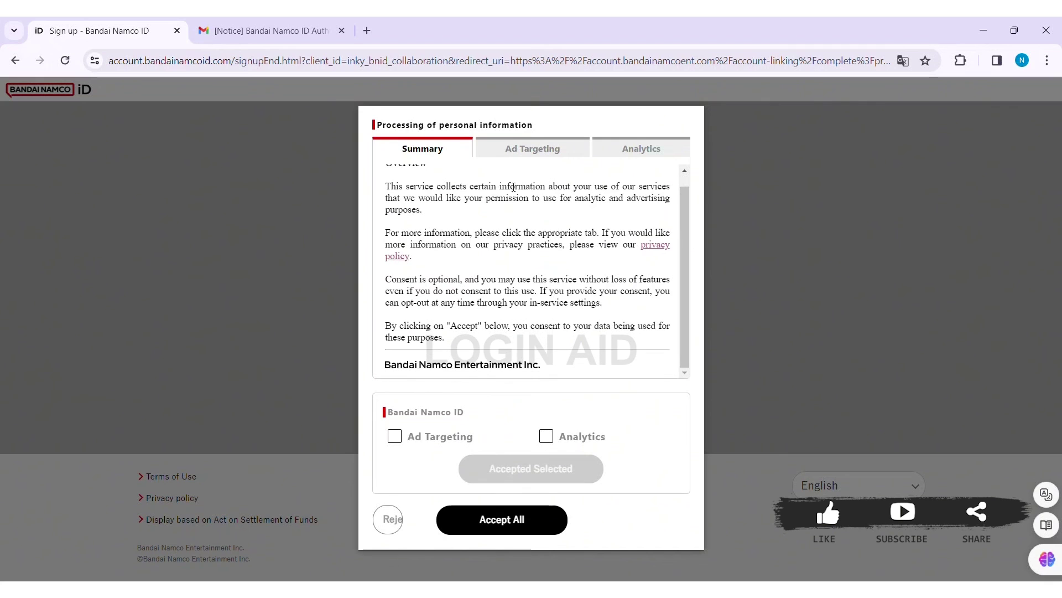
pyautogui.click(526, 149)
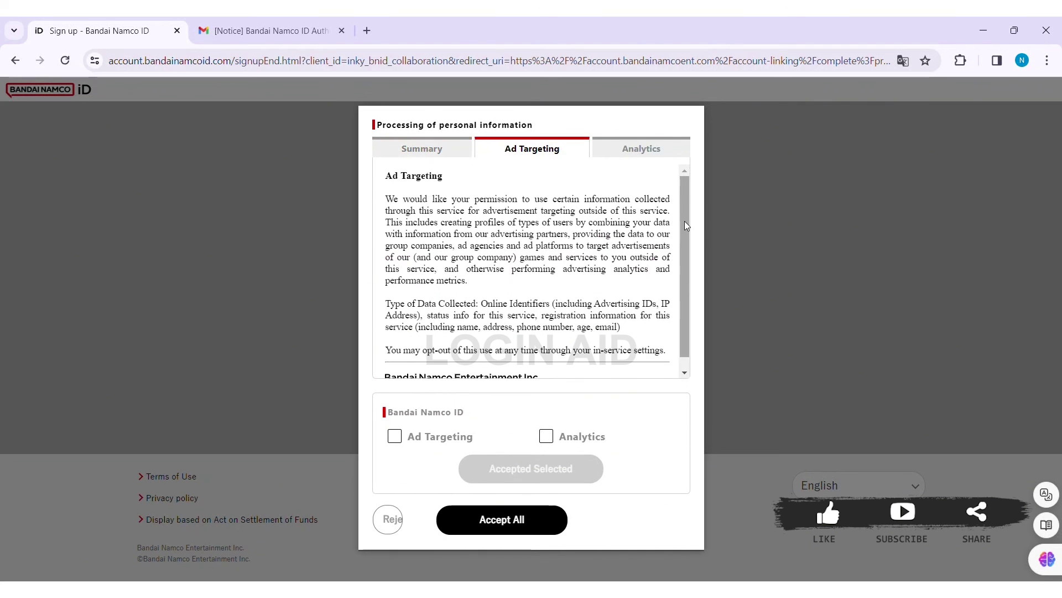
pyautogui.scroll(-1, 692, 260)
pyautogui.click(662, 147)
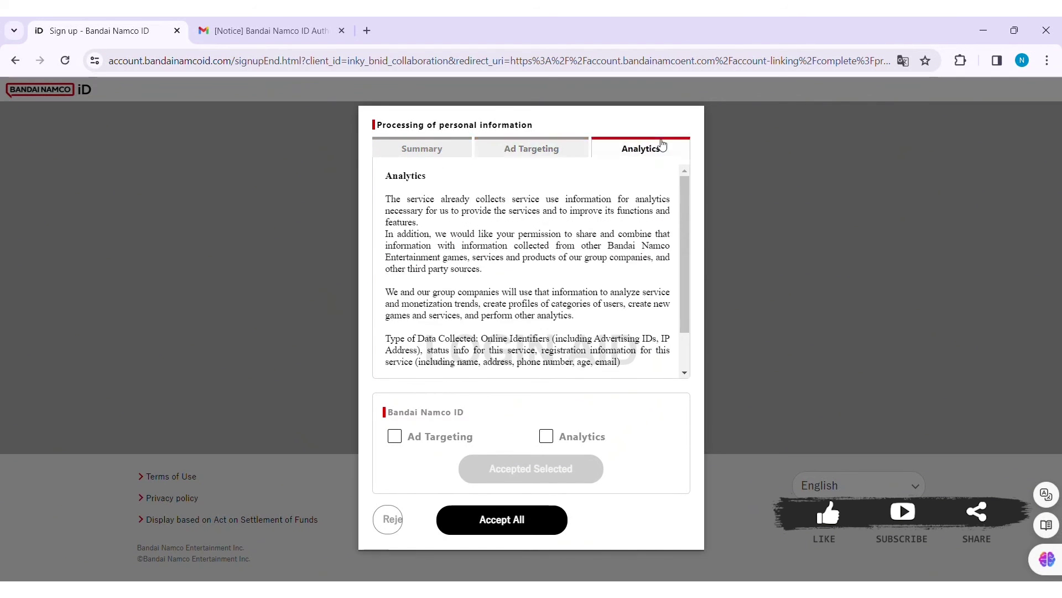
pyautogui.moveTo(683, 233); pyautogui.dragTo(682, 312)
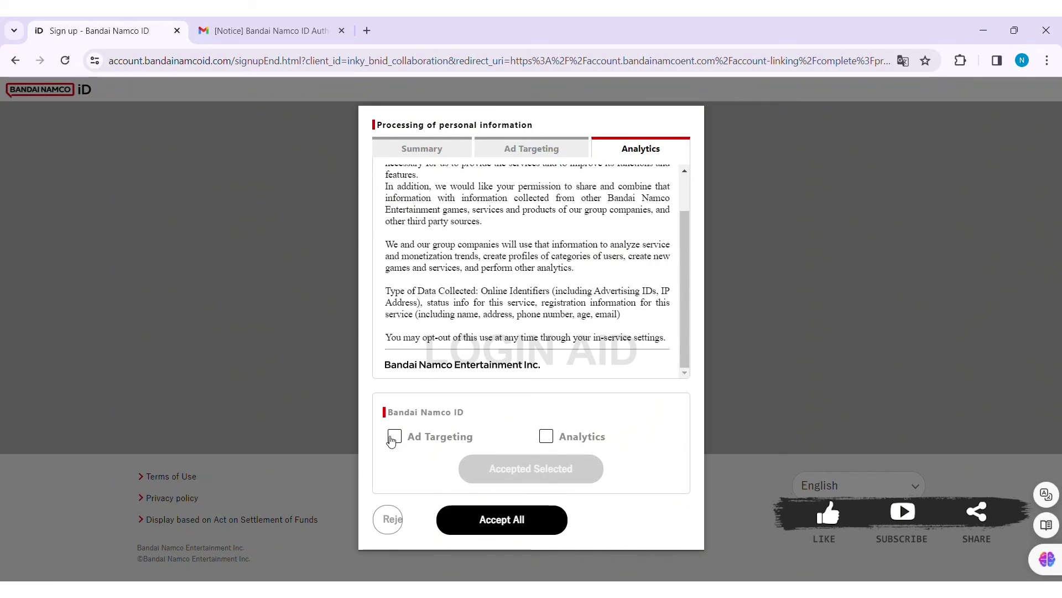
pyautogui.click(393, 438)
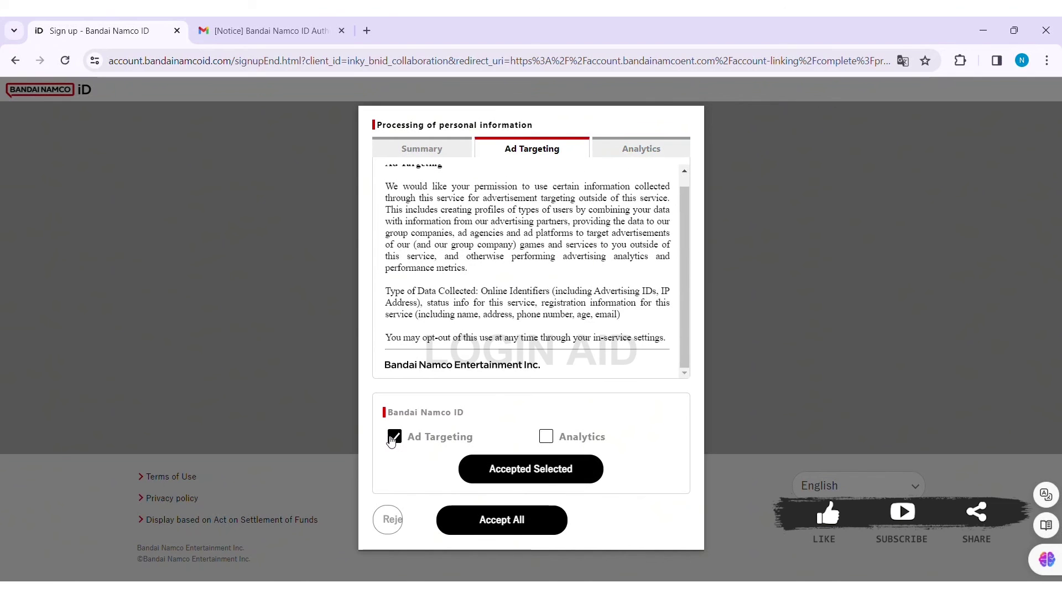
pyautogui.click(548, 437)
pyautogui.click(548, 437)
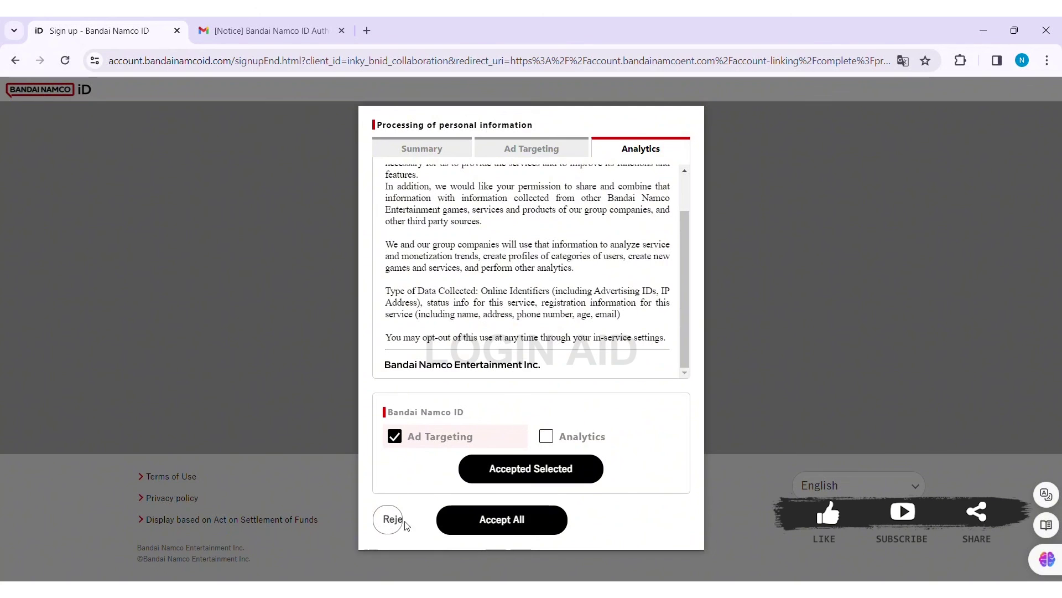
pyautogui.click(512, 471)
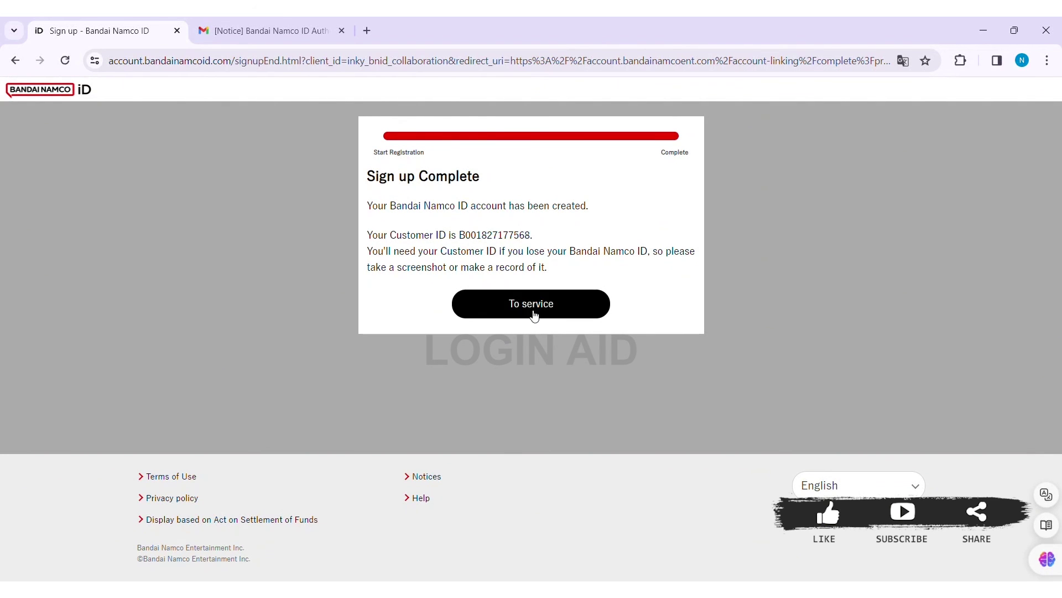
# Continue from sign-up to the Bandai Namco site and open My Account's overview.
pyautogui.moveTo(535, 238); pyautogui.dragTo(459, 237)
pyautogui.click(644, 277)
pyautogui.click(528, 308)
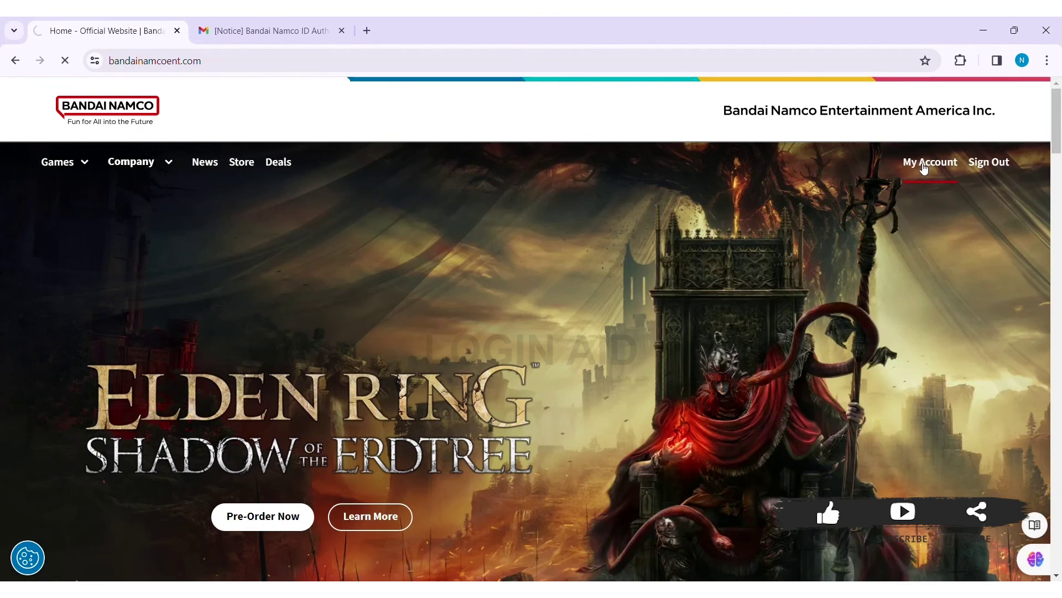
pyautogui.click(923, 163)
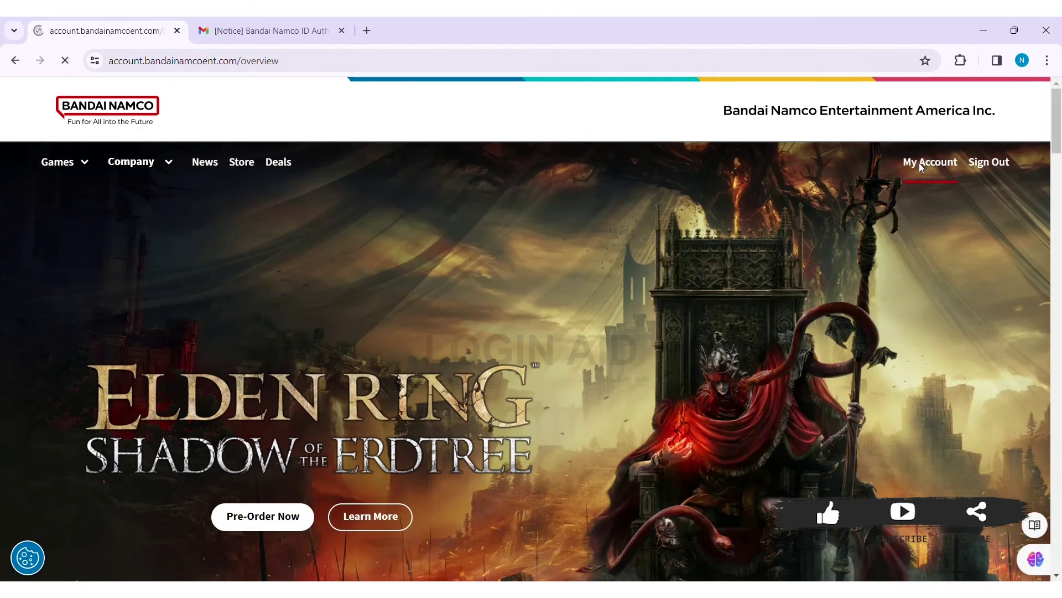